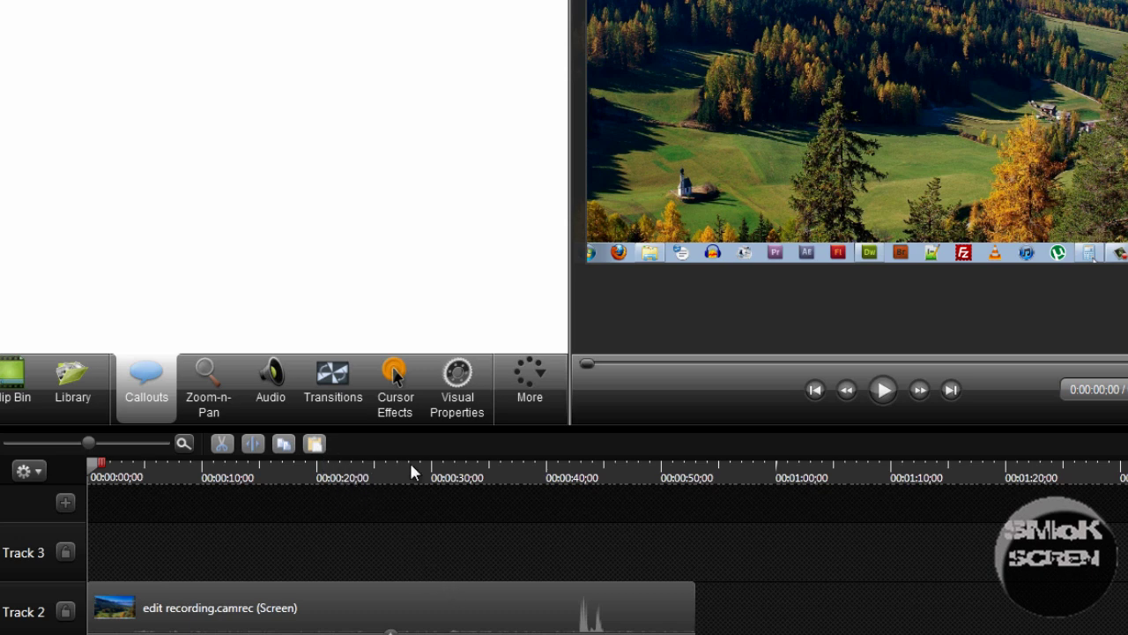
Step: Move the playhead along the timeline ruler to 0:00:25:20
left_click(335, 472)
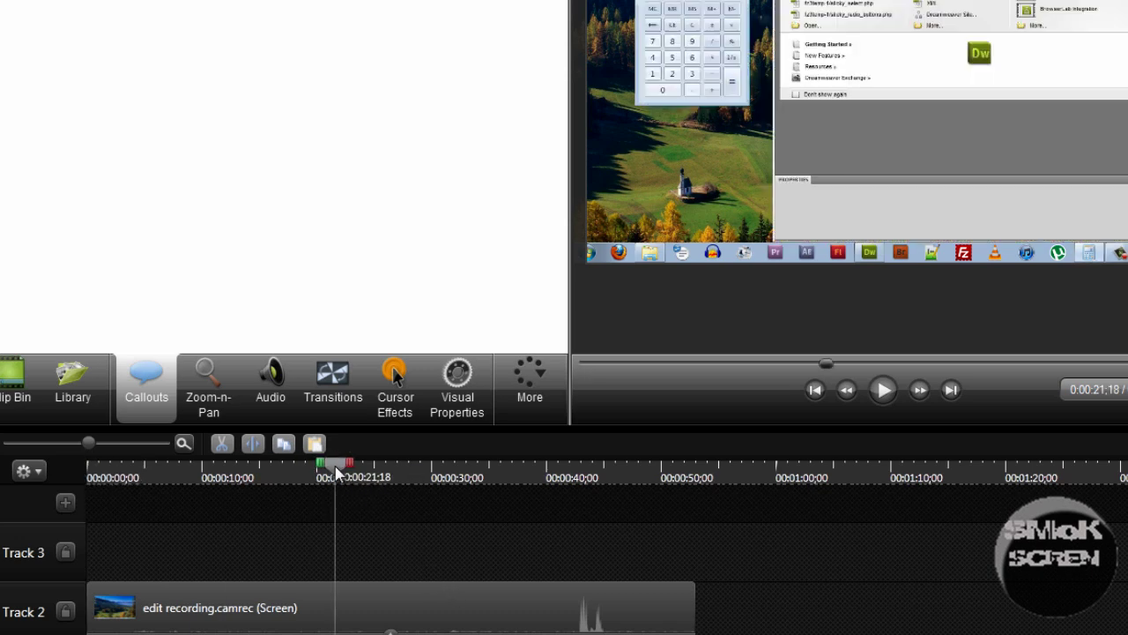
left_click(383, 473)
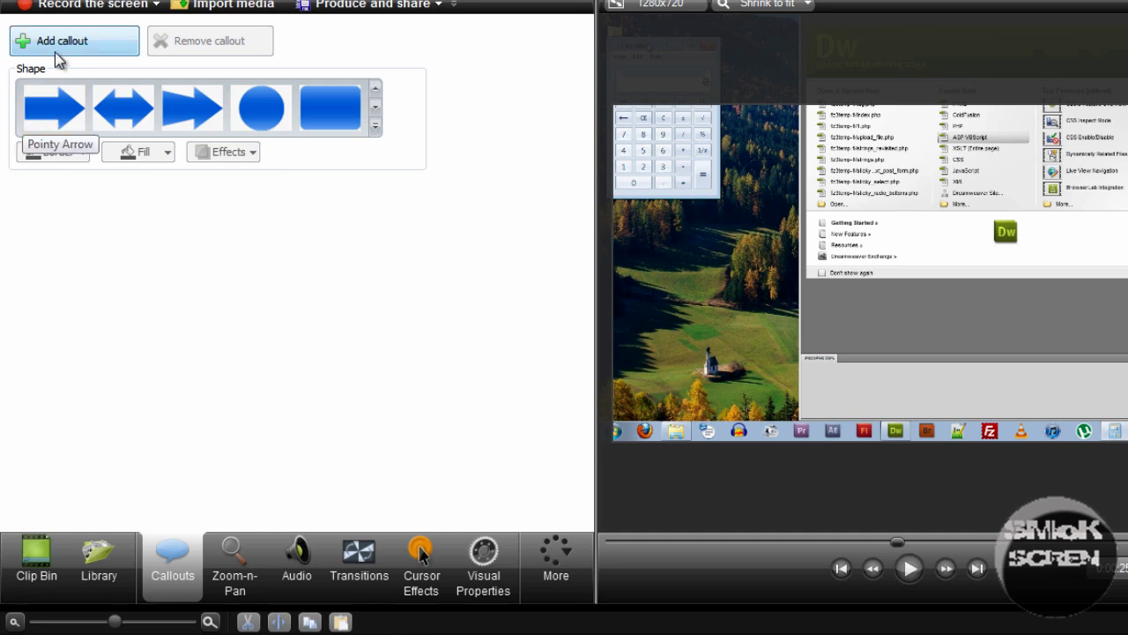
Step: Add a Pointy Arrow callout, flatten it, point it upward, shorten its clip, and reposition it
left_click(48, 119)
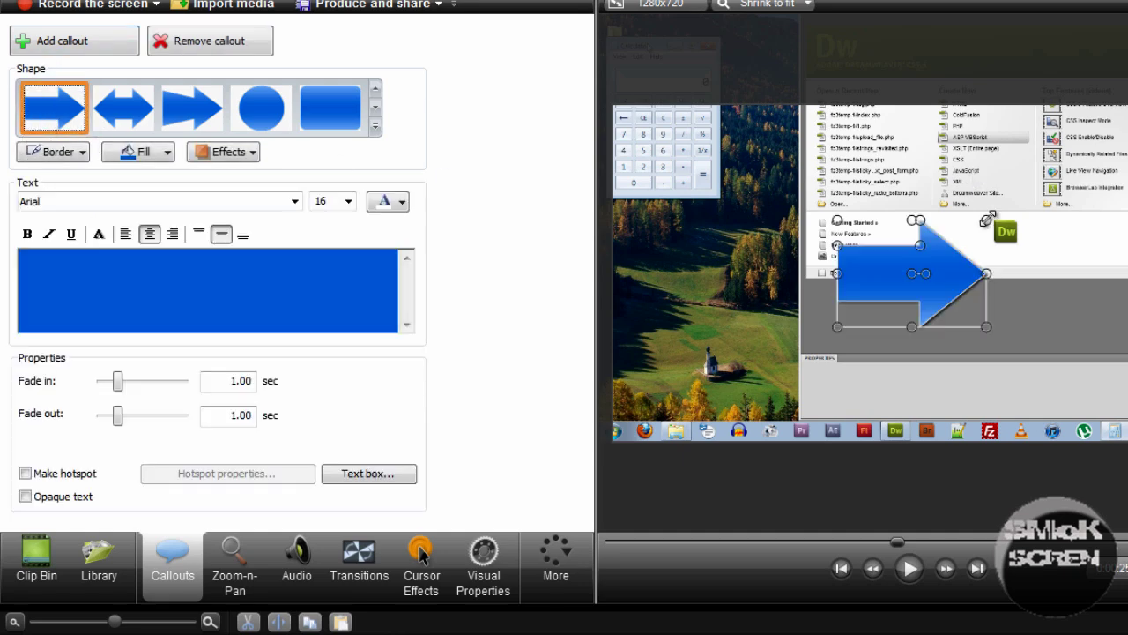
left_click_drag(986, 219, 958, 301)
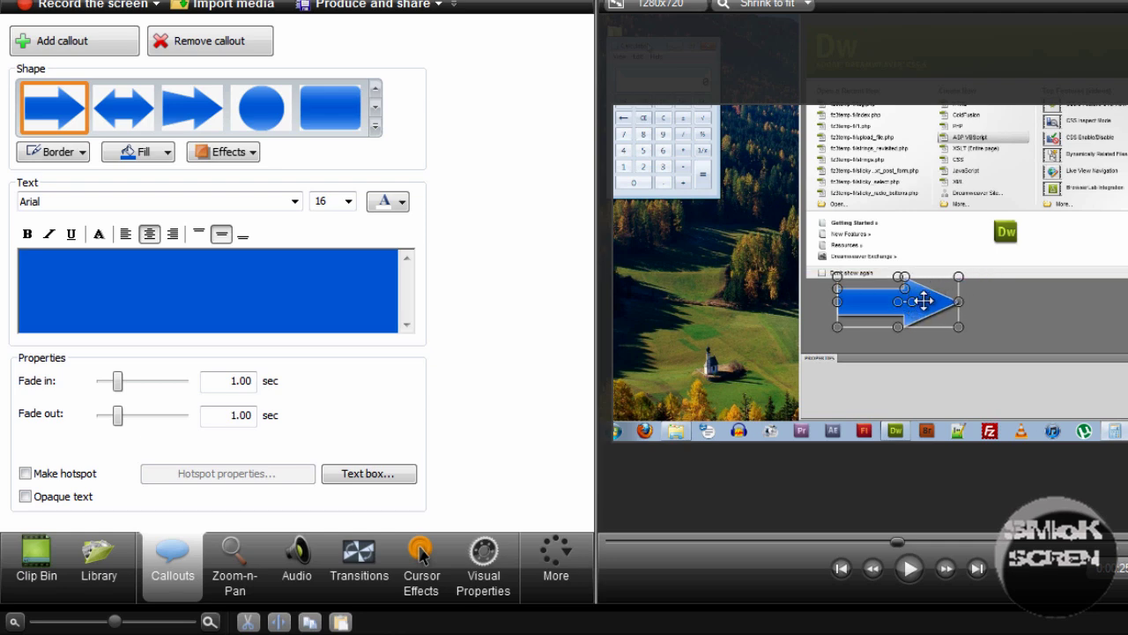
left_click_drag(913, 299, 896, 177)
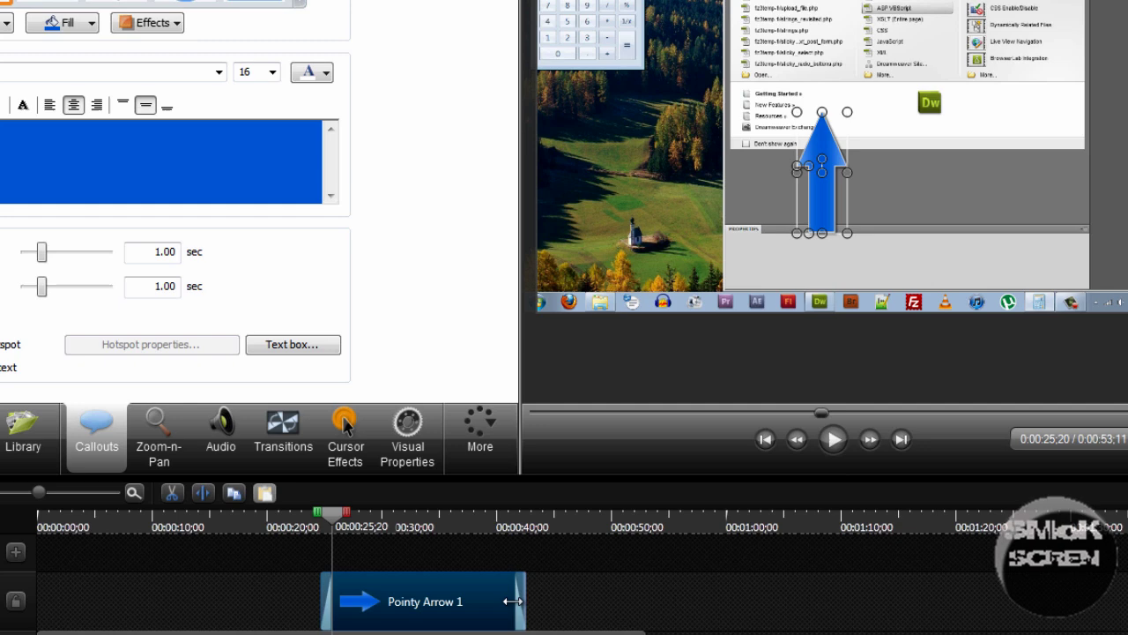
left_click_drag(512, 601, 507, 601)
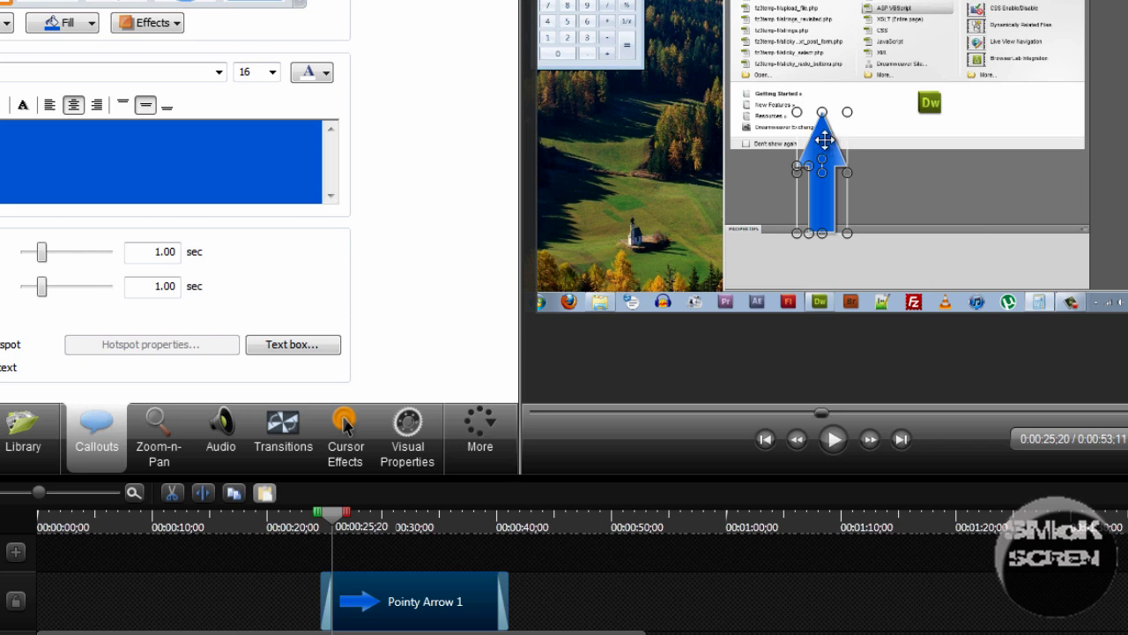
left_click_drag(824, 139, 572, 350)
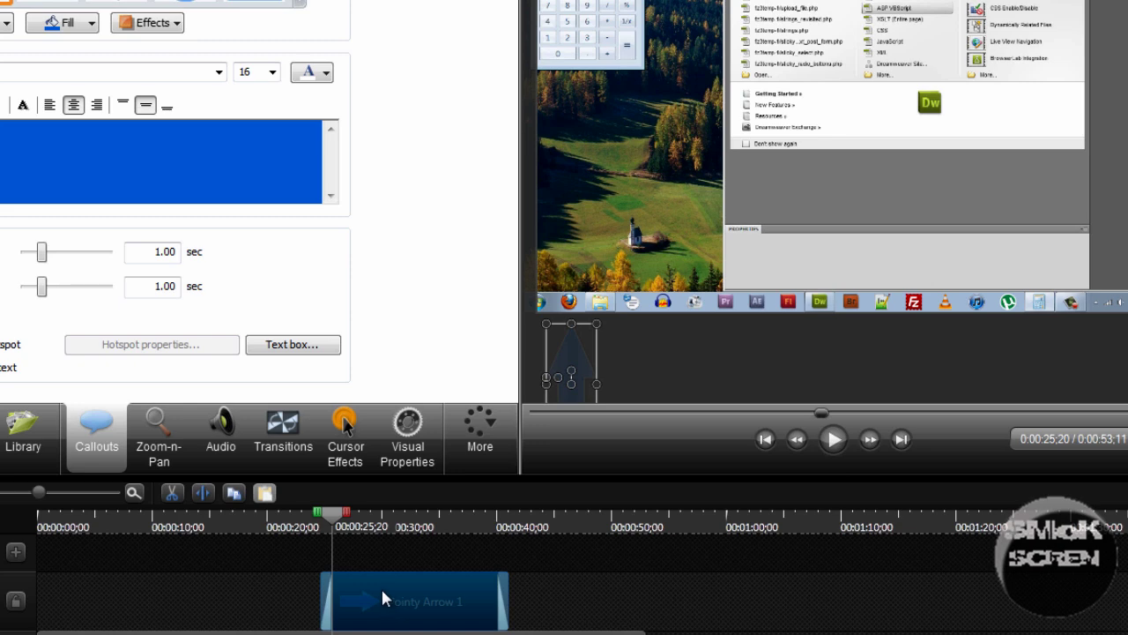
Step: At 0:00:31:08, add a visual animation raising the arrow to just beneath the calculator
left_click(397, 523)
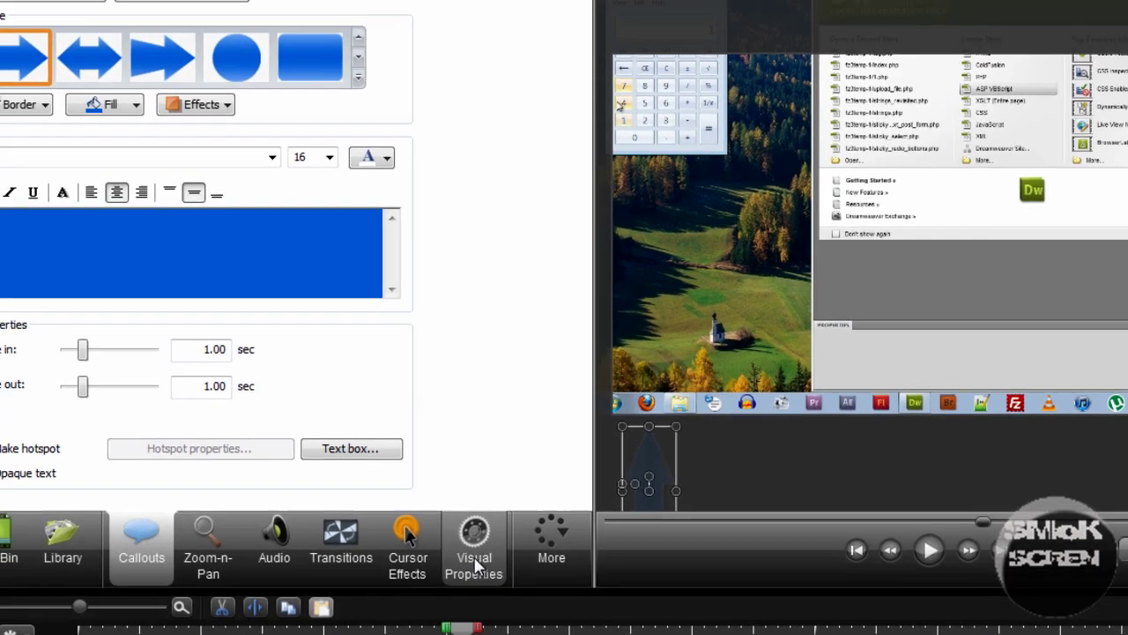
left_click(474, 564)
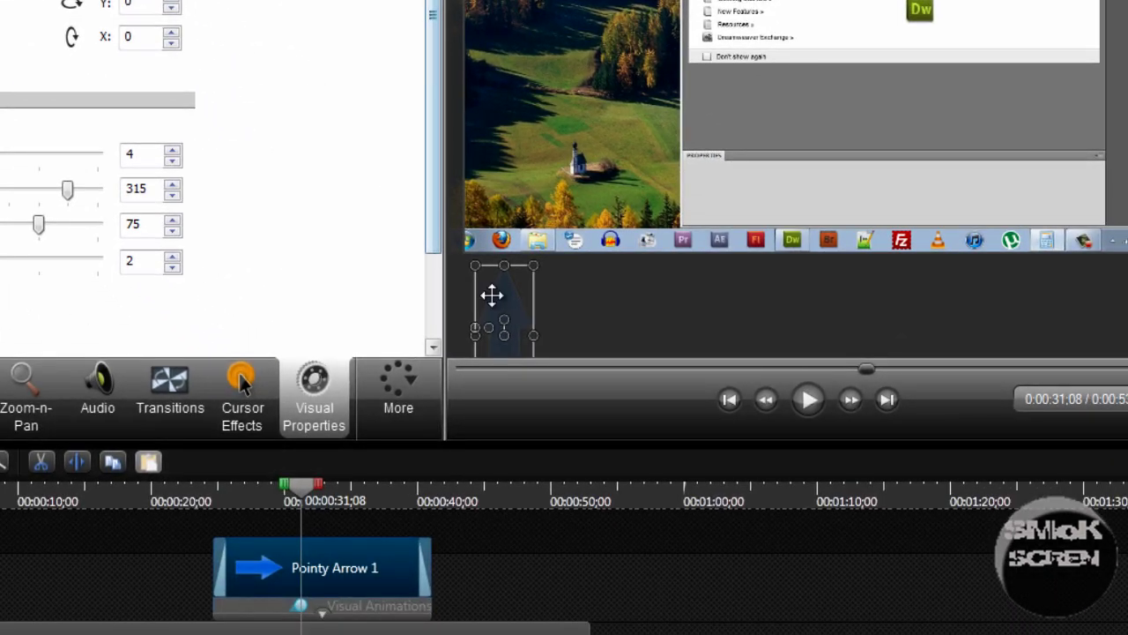
left_click_drag(511, 303, 535, 34)
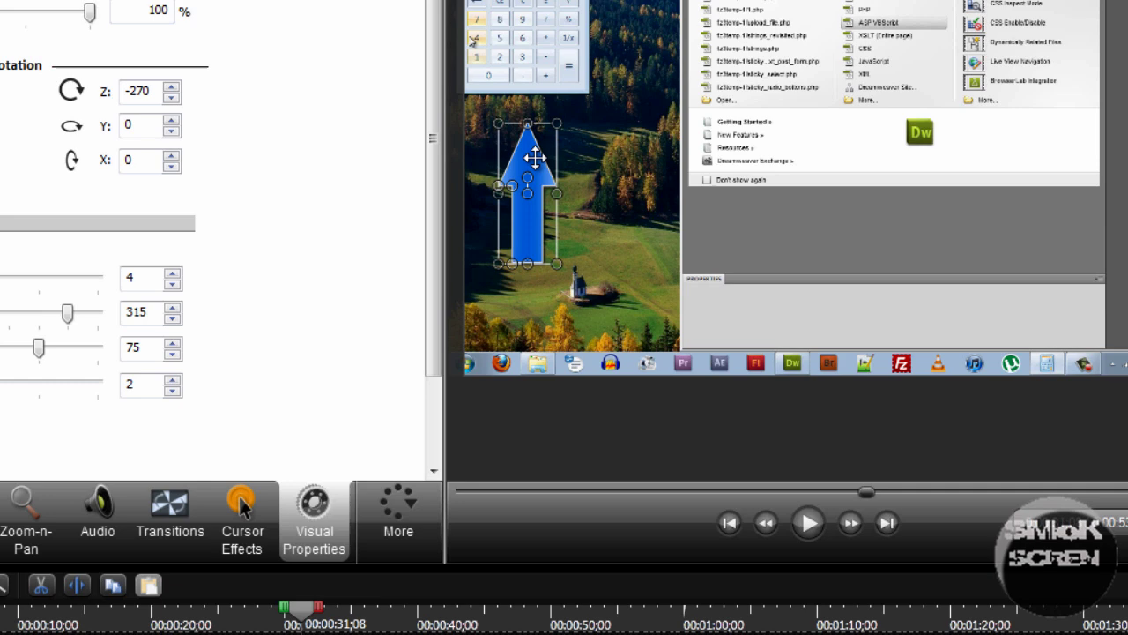
left_click_drag(535, 158, 535, 120)
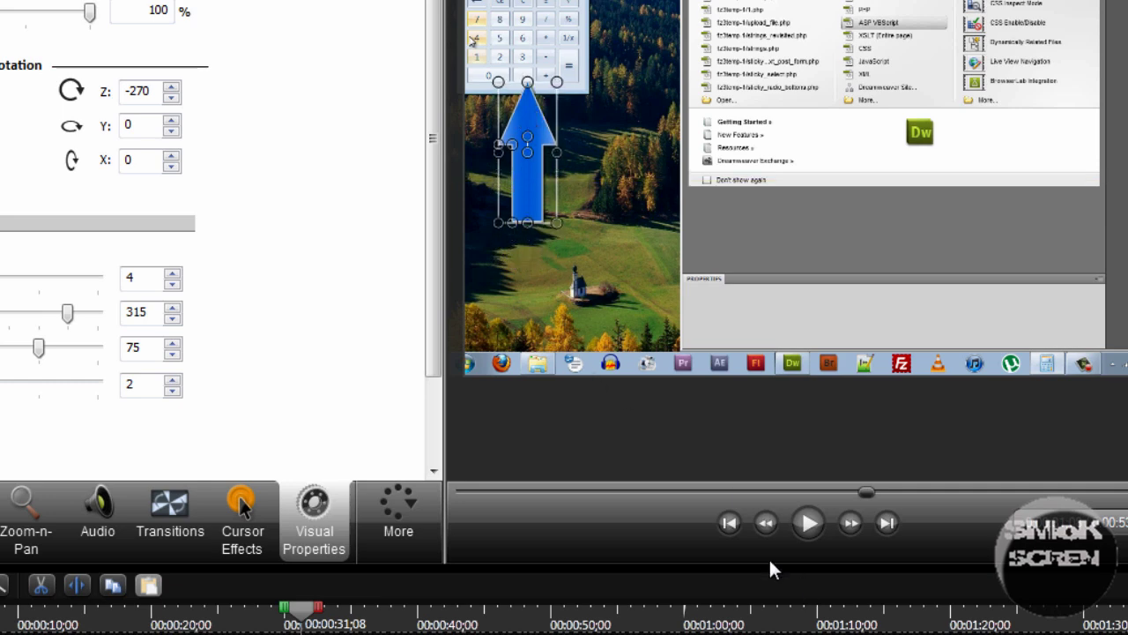
left_click(728, 523)
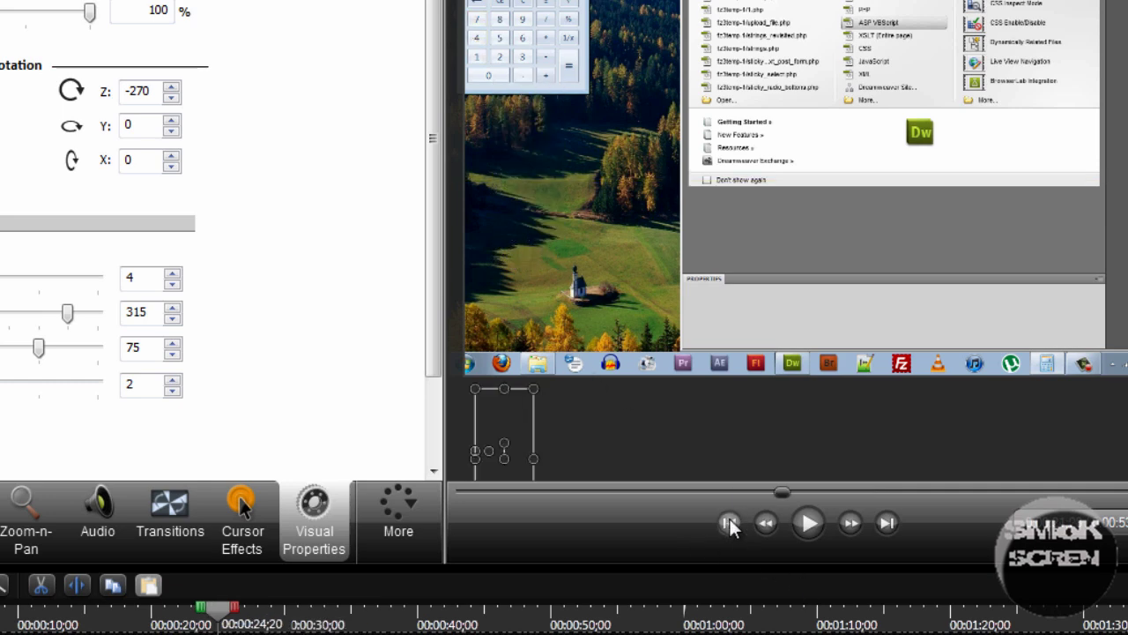
left_click(817, 525)
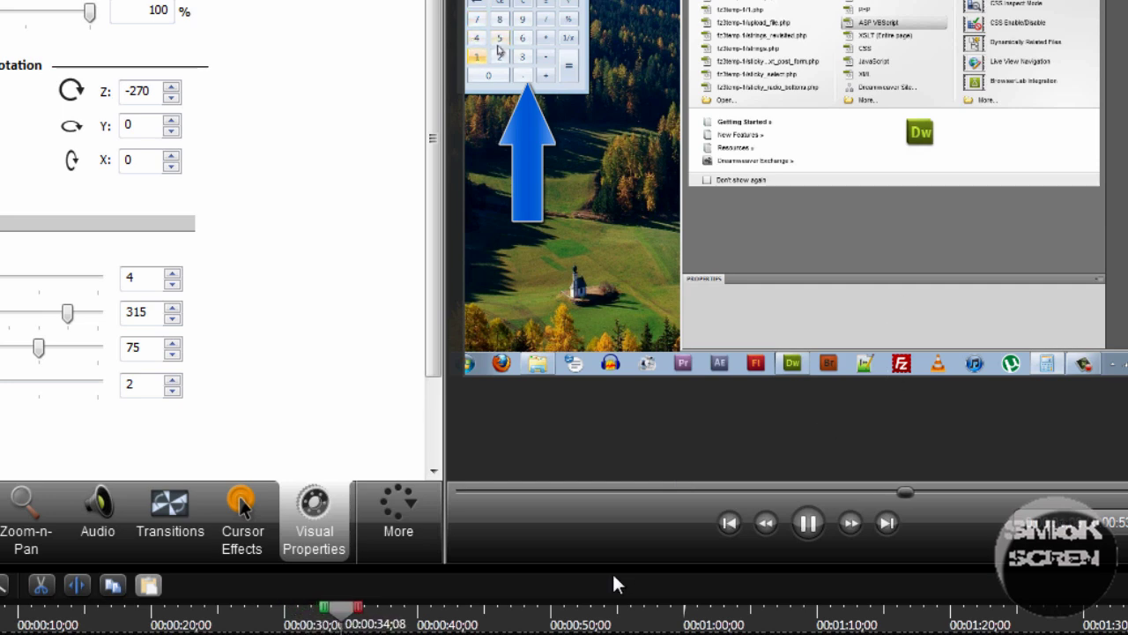
left_click(255, 617)
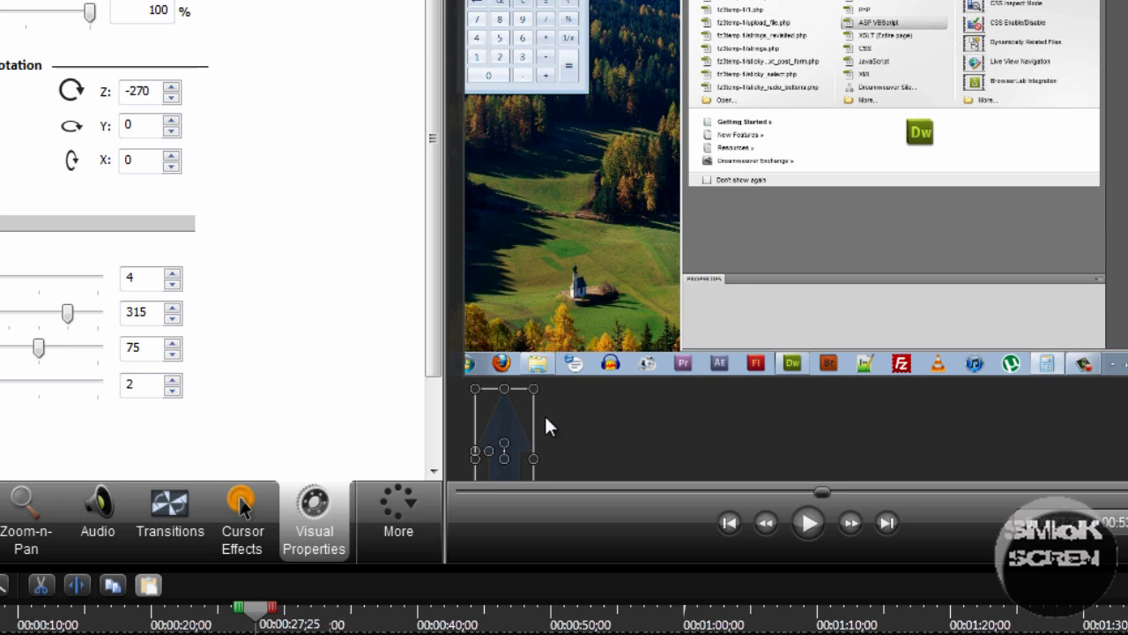
left_click(799, 531)
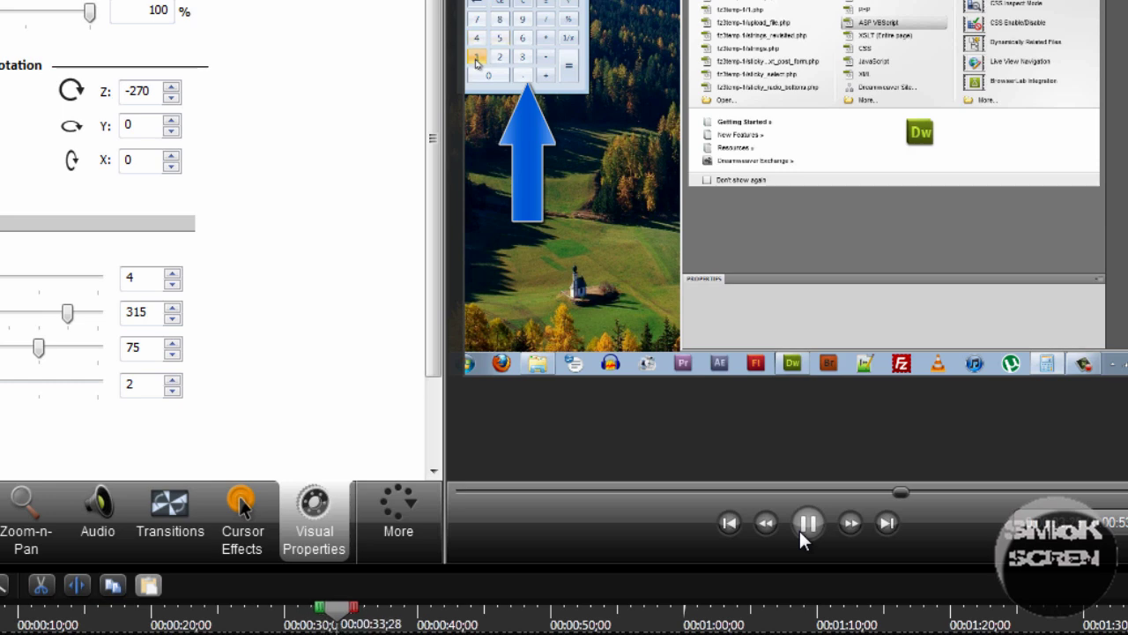
left_click(799, 530)
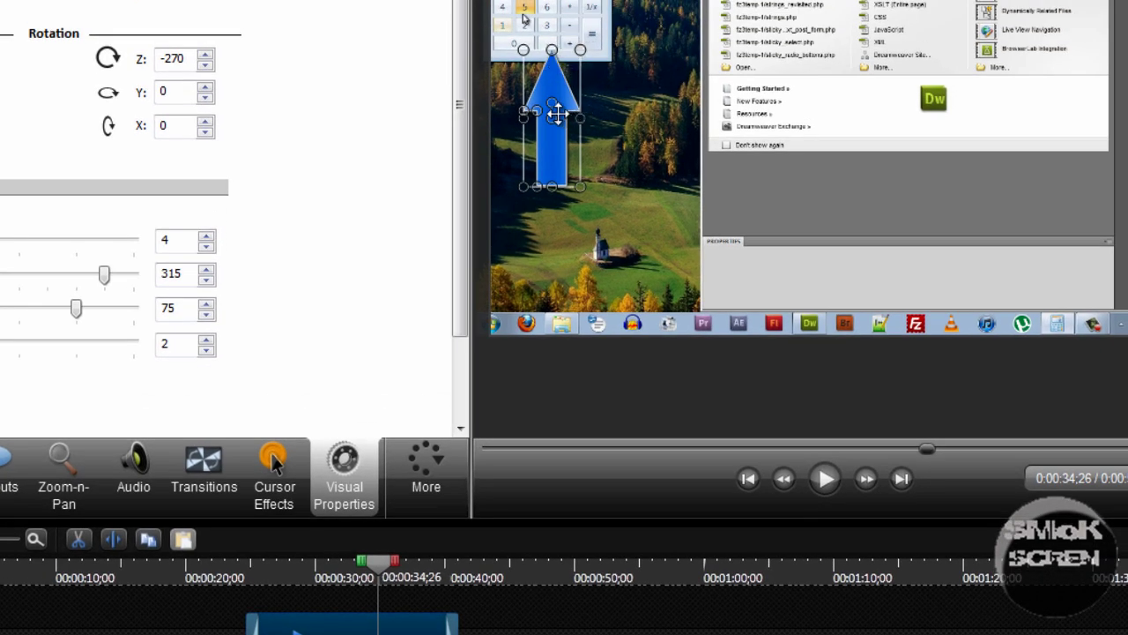
Step: Rotate the arrow to -331 so it points up-right at Dreamweaver's recent-files list
left_click_drag(551, 103, 701, 78)
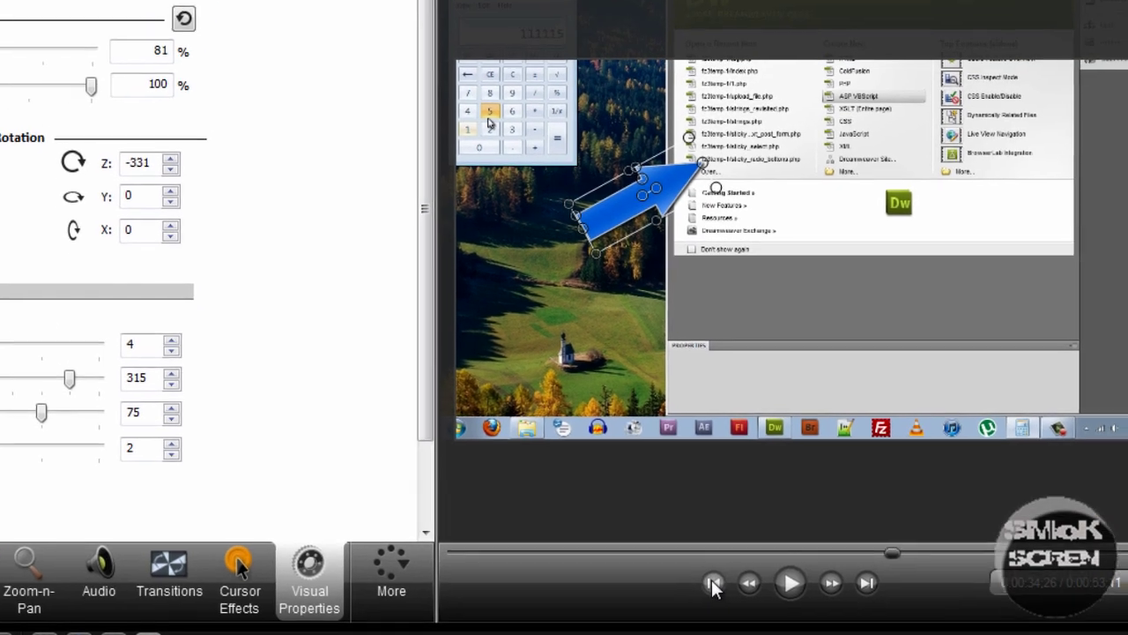
left_click(747, 478)
left_click(788, 605)
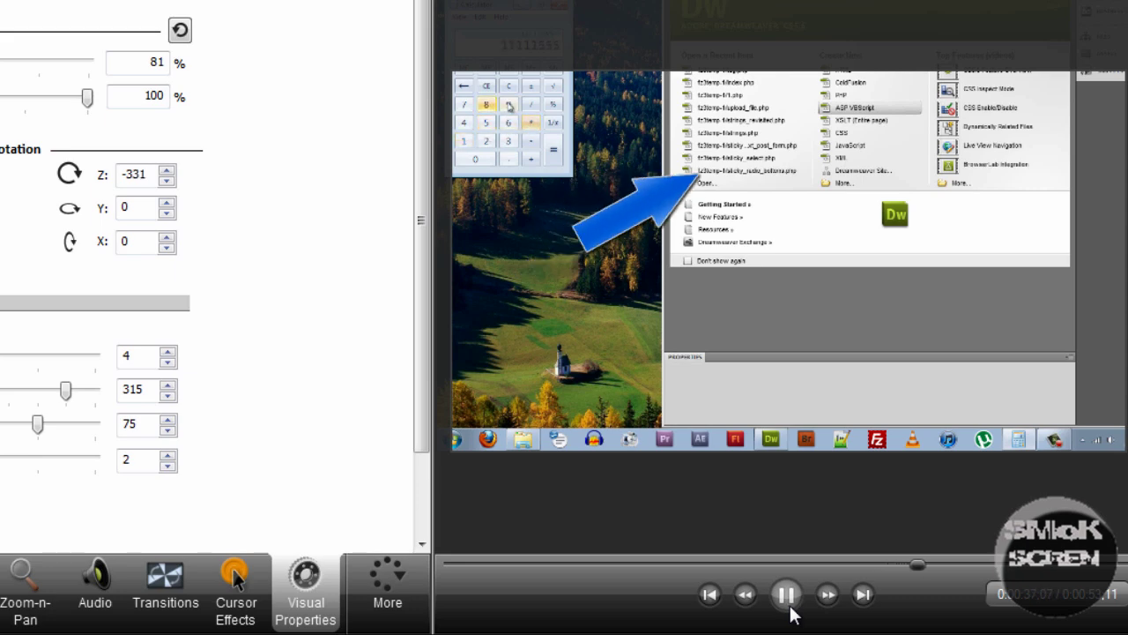
left_click(790, 606)
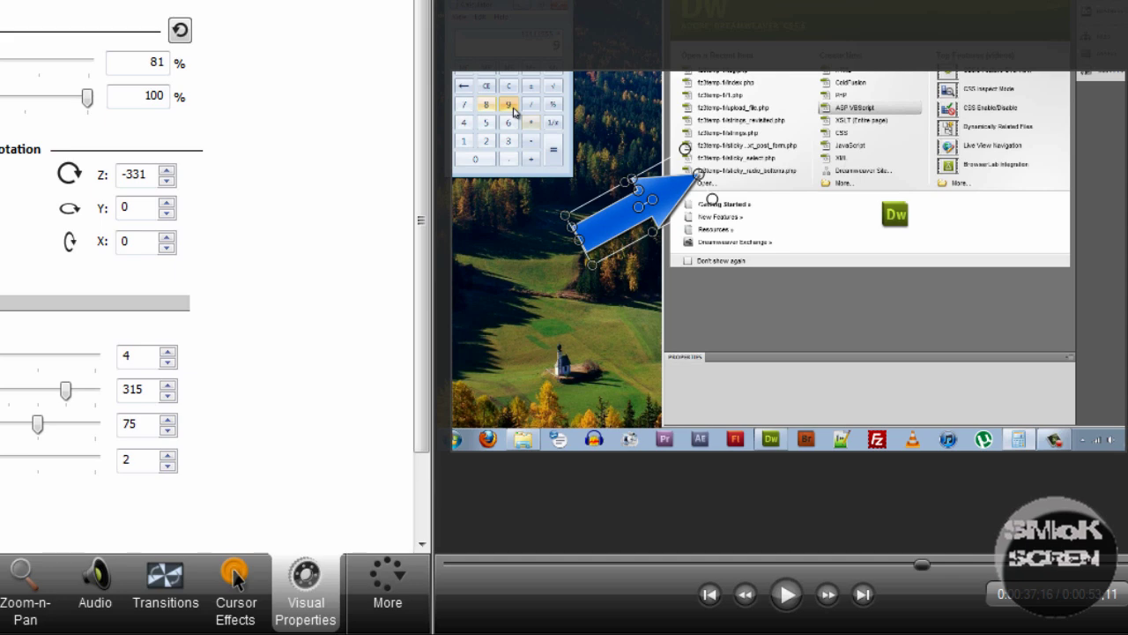
Step: Start importing media into a clip bin folder, browsing to Documents > Camtasia Studio > channel icons
key("ctrl+alt+2")
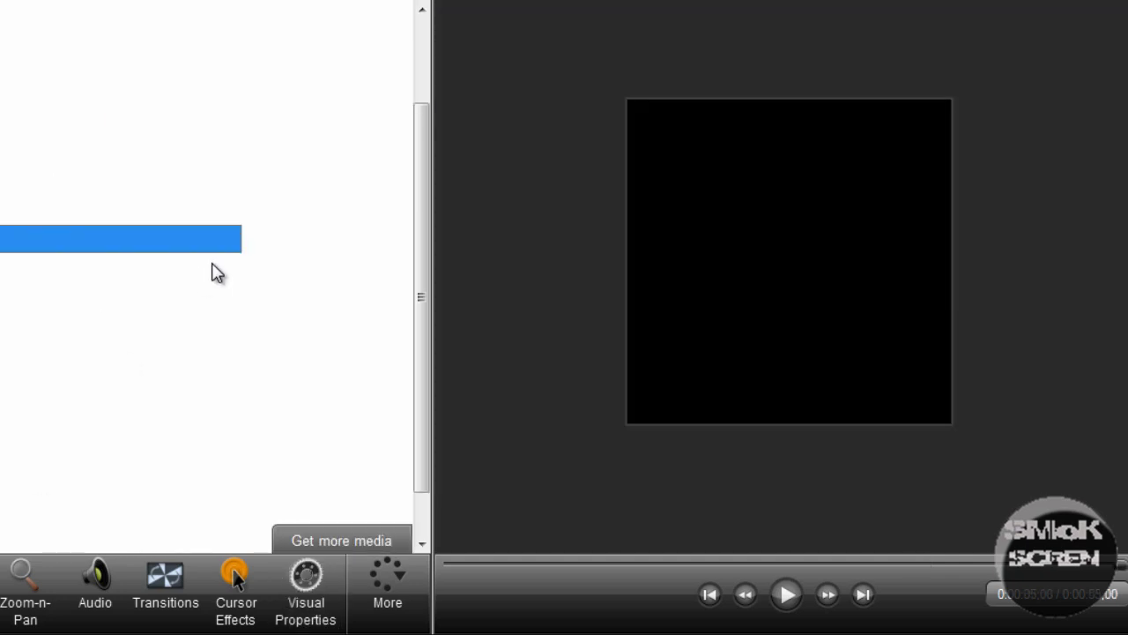
scroll(234, 84, "down", 2)
right_click(235, 74)
left_click(358, 99)
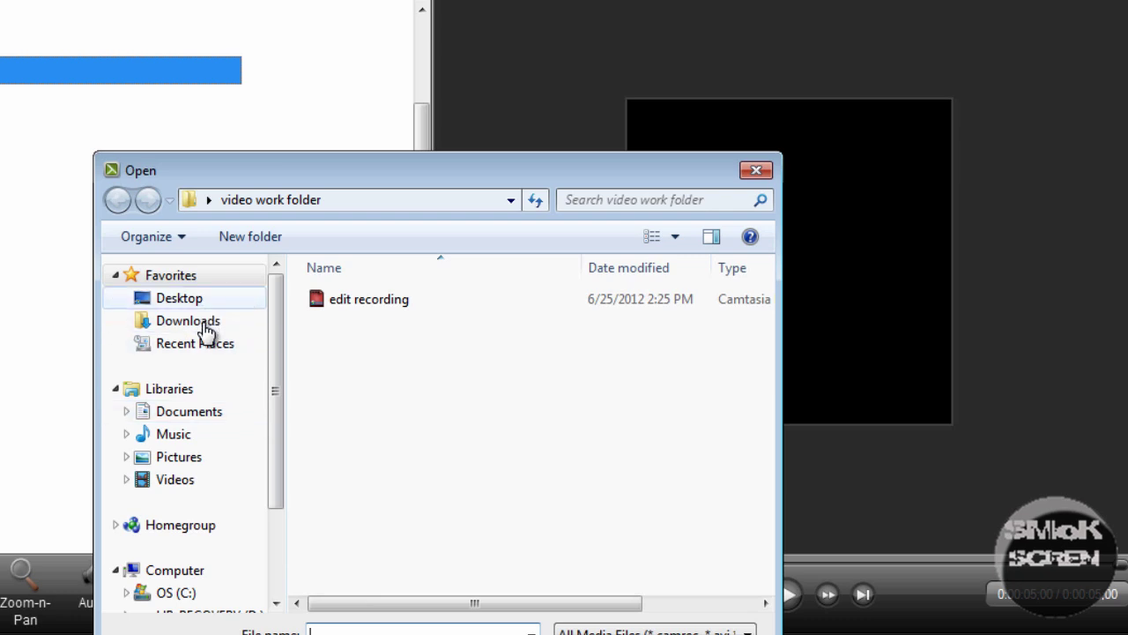
left_click(208, 414)
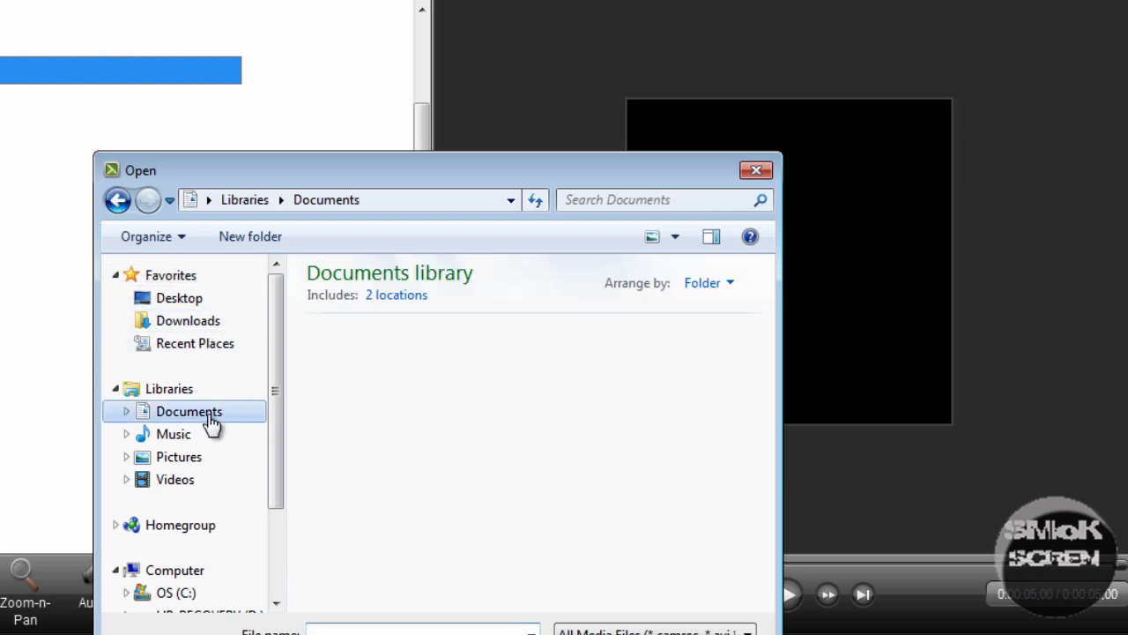
double_click(522, 395)
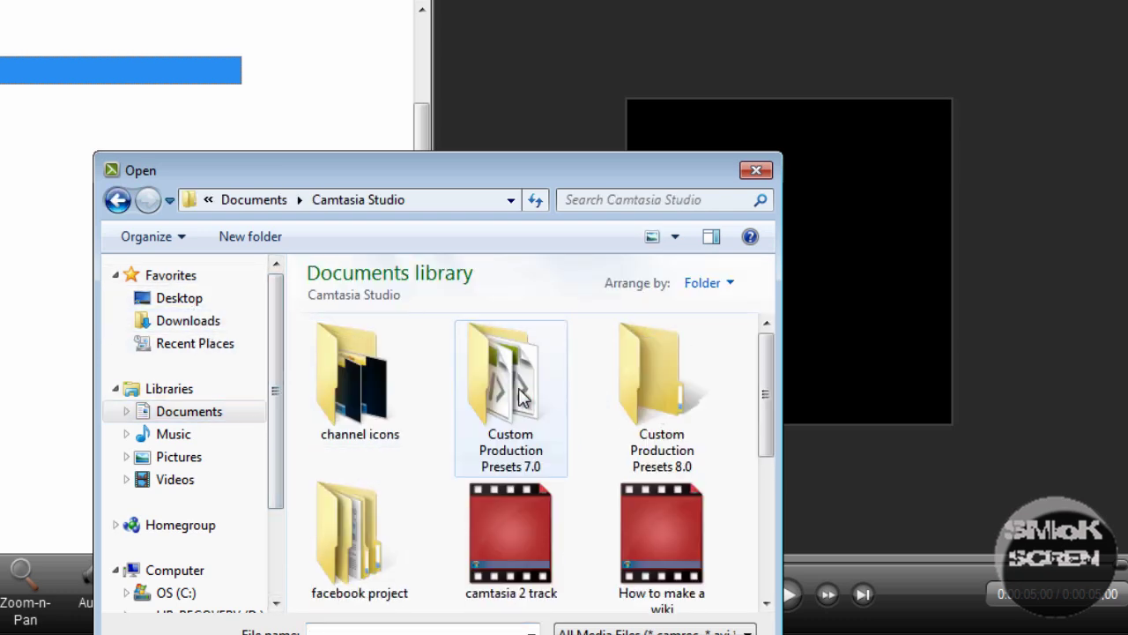
double_click(366, 388)
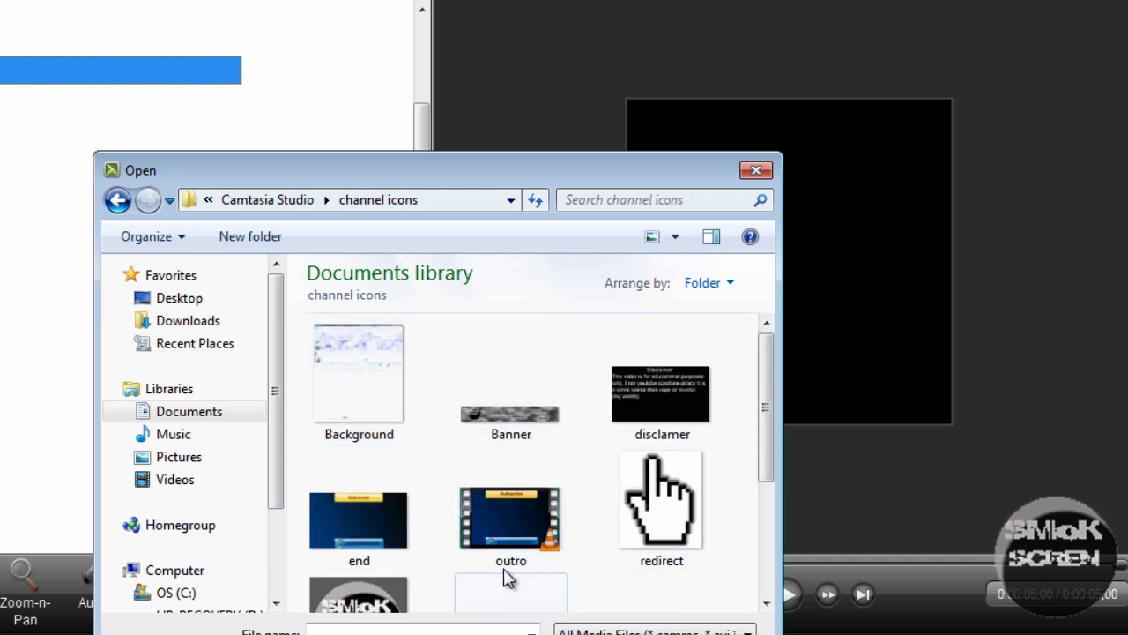
Step: Import the redirect hand image into the clip bin and select it
left_click(686, 518)
double_click(685, 519)
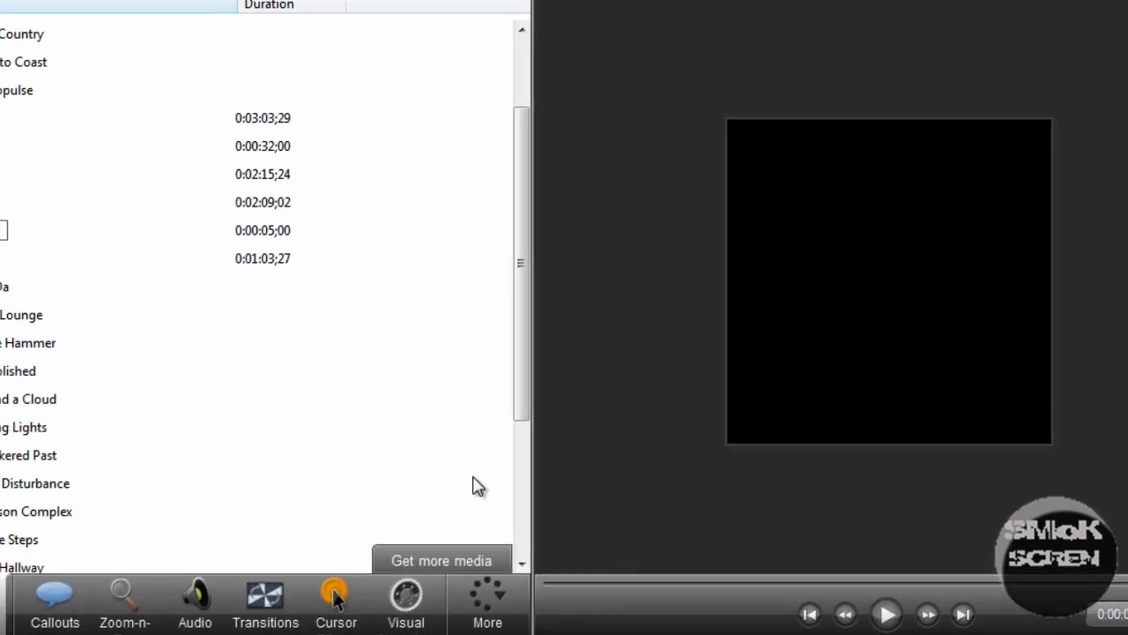
left_click(351, 392)
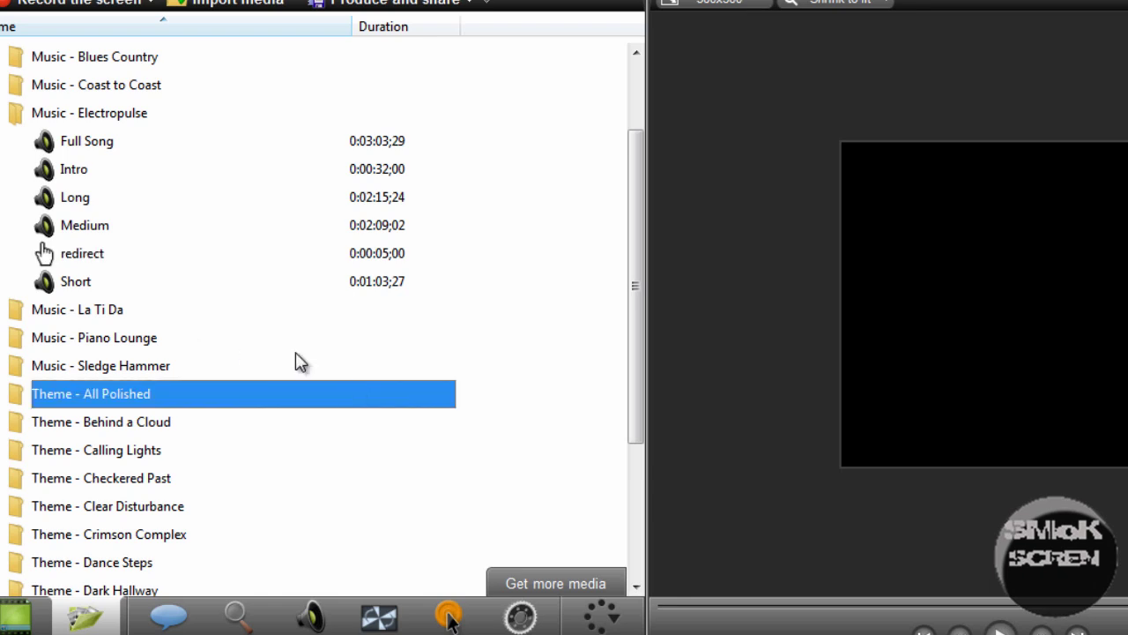
left_click(115, 257)
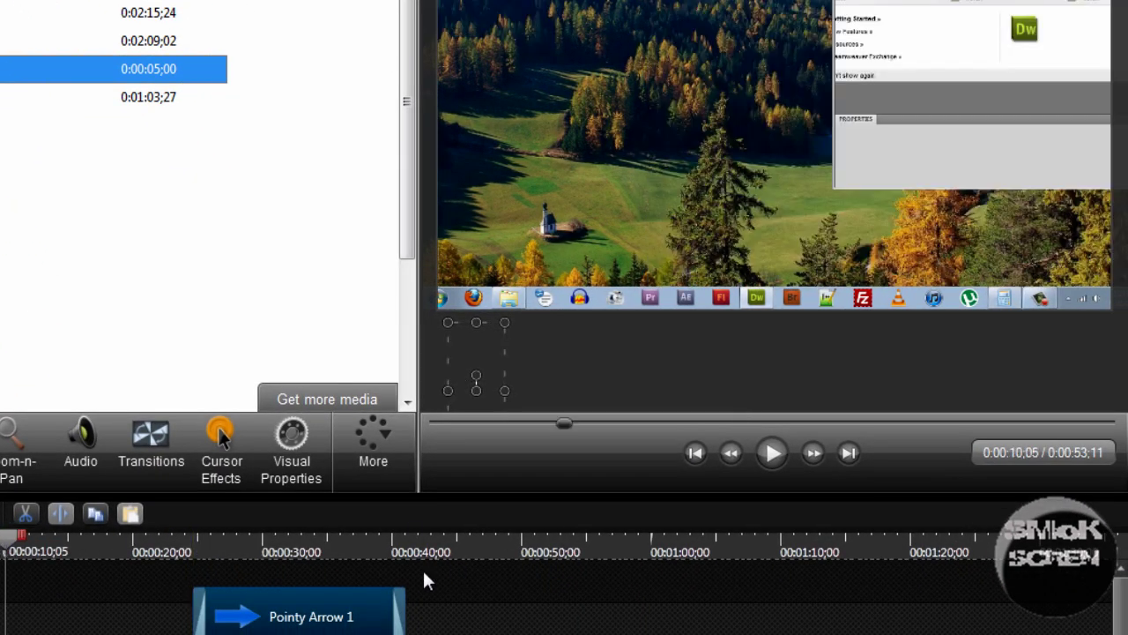
Step: Place the redirect image on the timeline at 0:00:42;10
left_click(423, 547)
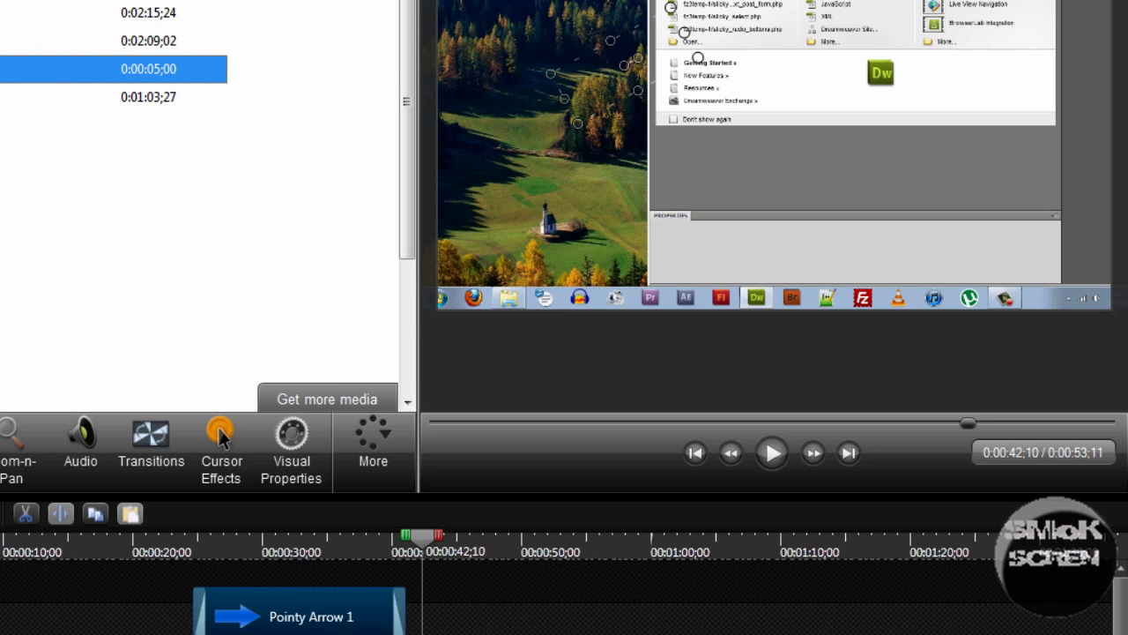
left_click_drag(435, 608, 457, 572)
scroll(408, 606, "up", 1)
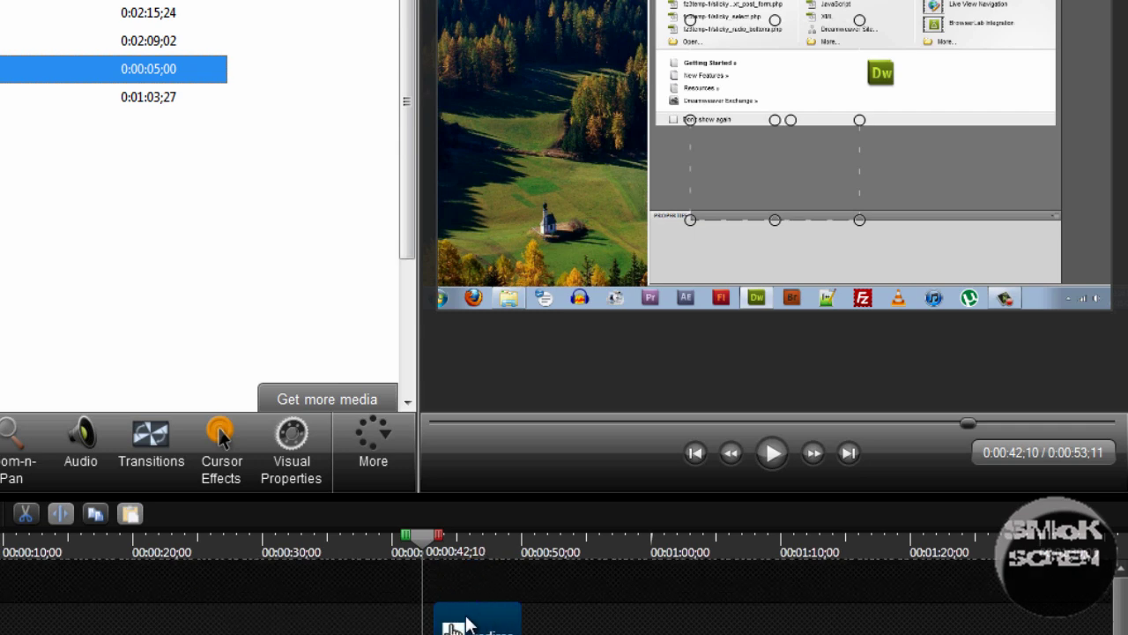
Step: Play the video to preview the hand, then step back to the clip's start
left_click(772, 452)
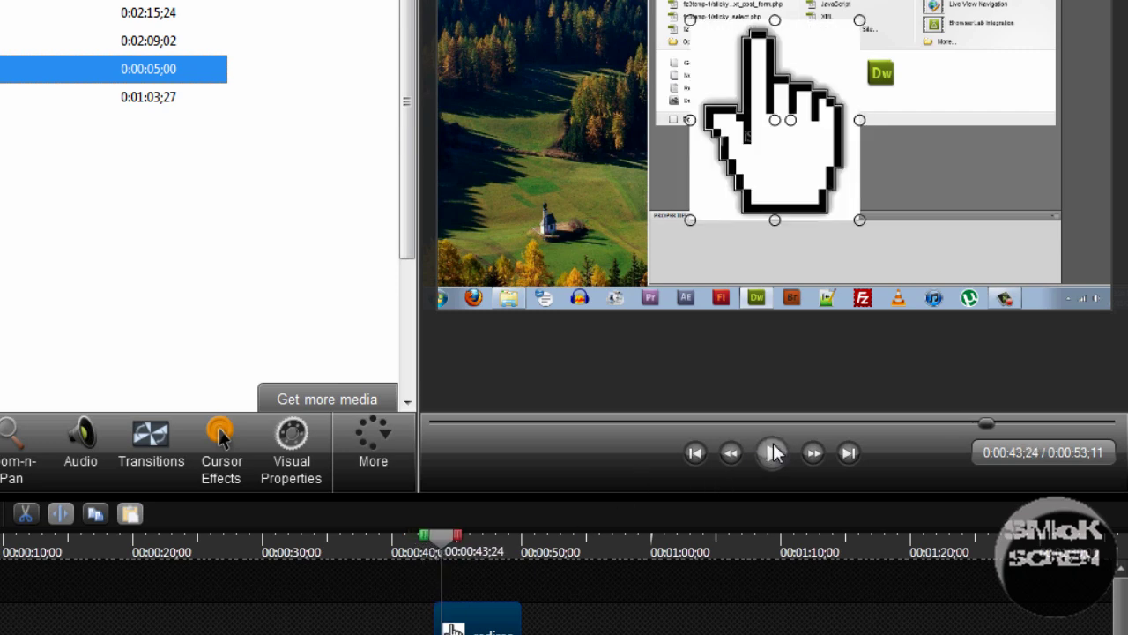
left_click(698, 453)
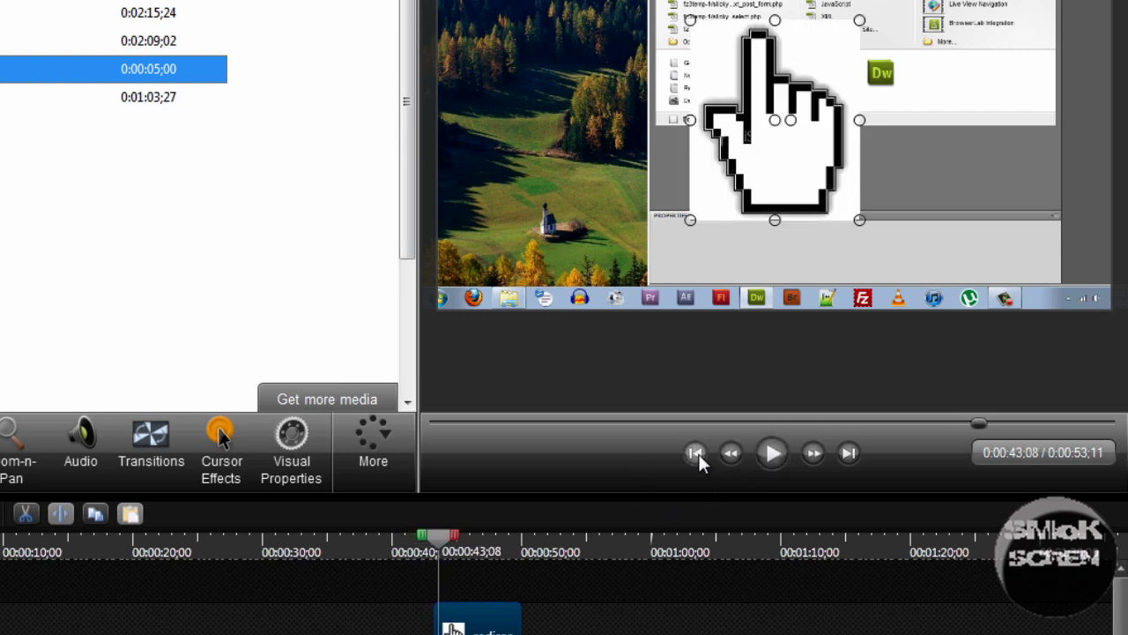
left_click(698, 454)
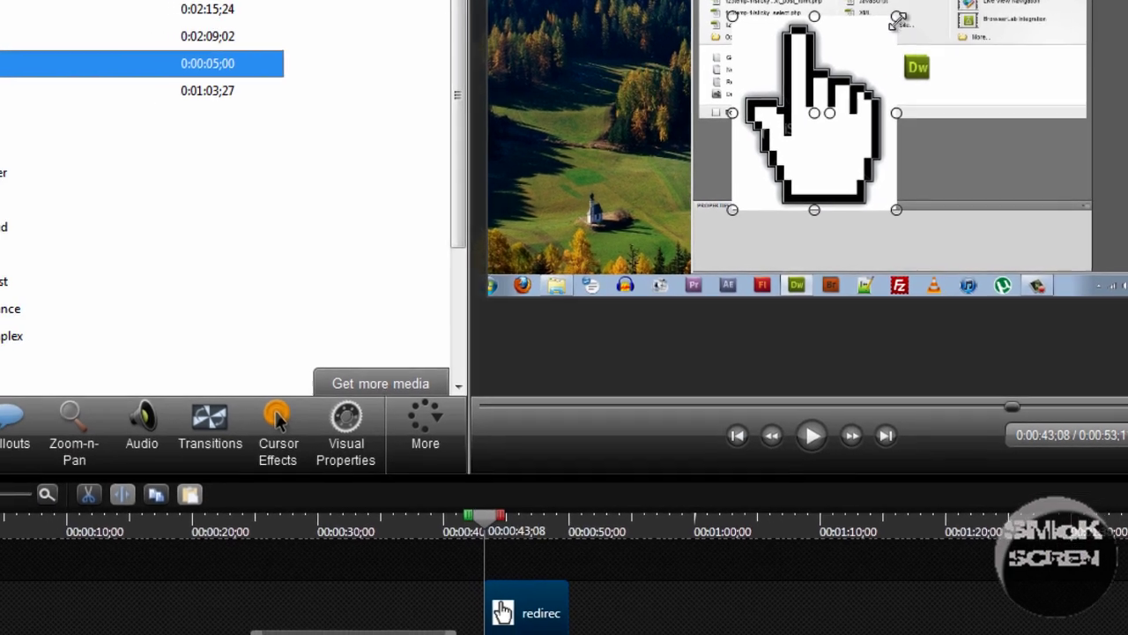
Step: Shrink the hand image and animate it moving up to Dreamweaver's Dw logo
left_click_drag(860, 20, 542, 350)
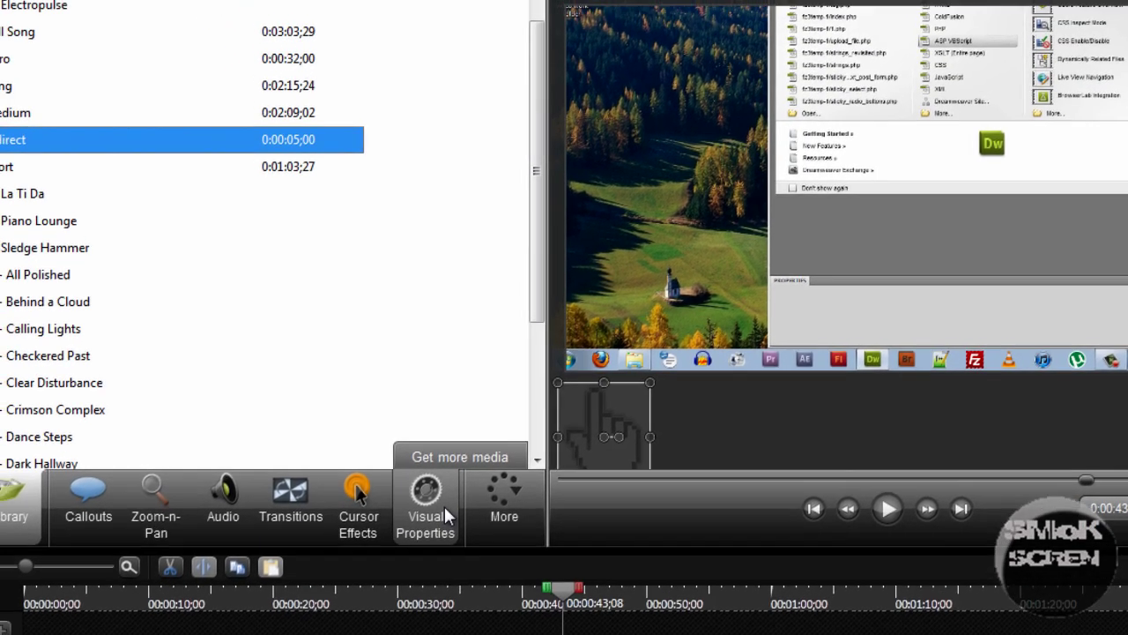
left_click(381, 432)
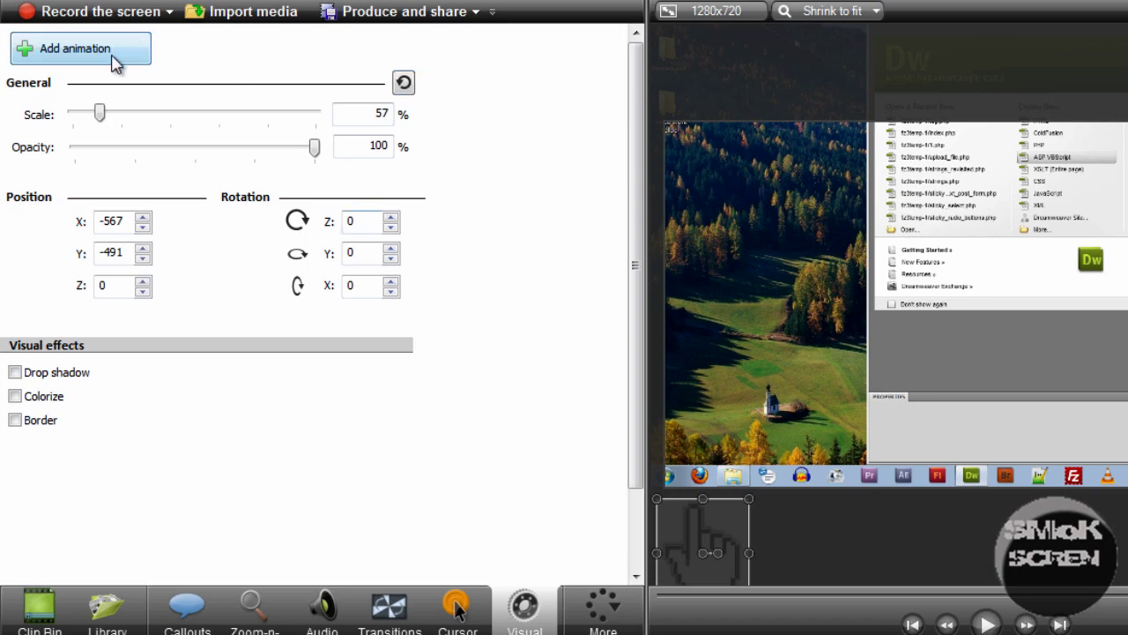
left_click(113, 63)
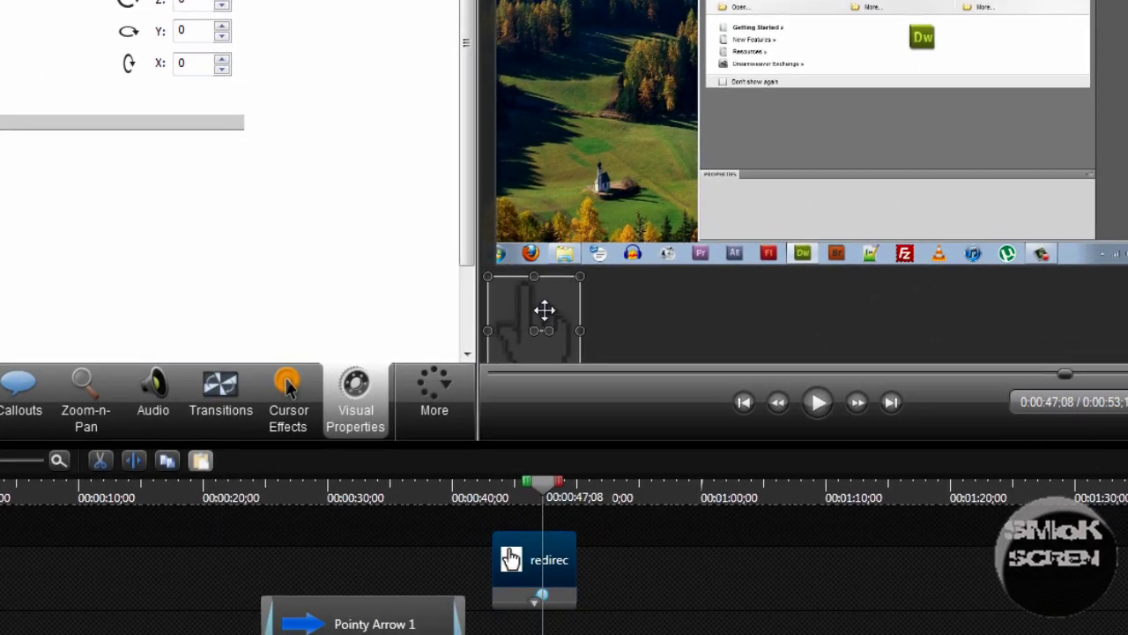
left_click_drag(536, 313, 941, 83)
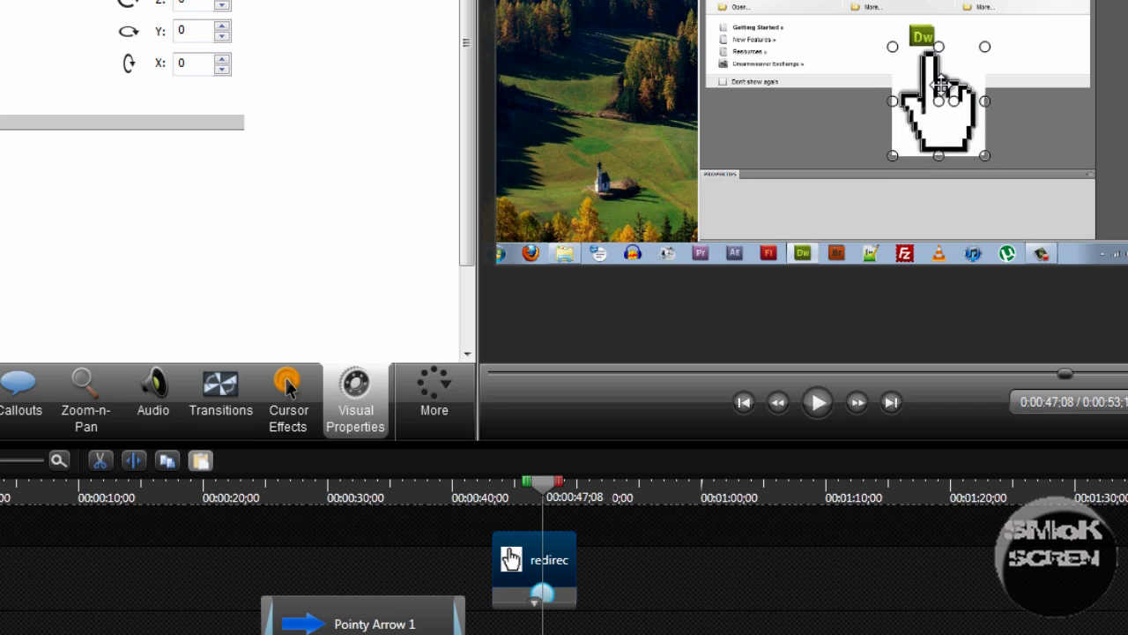
left_click(743, 402)
left_click(816, 404)
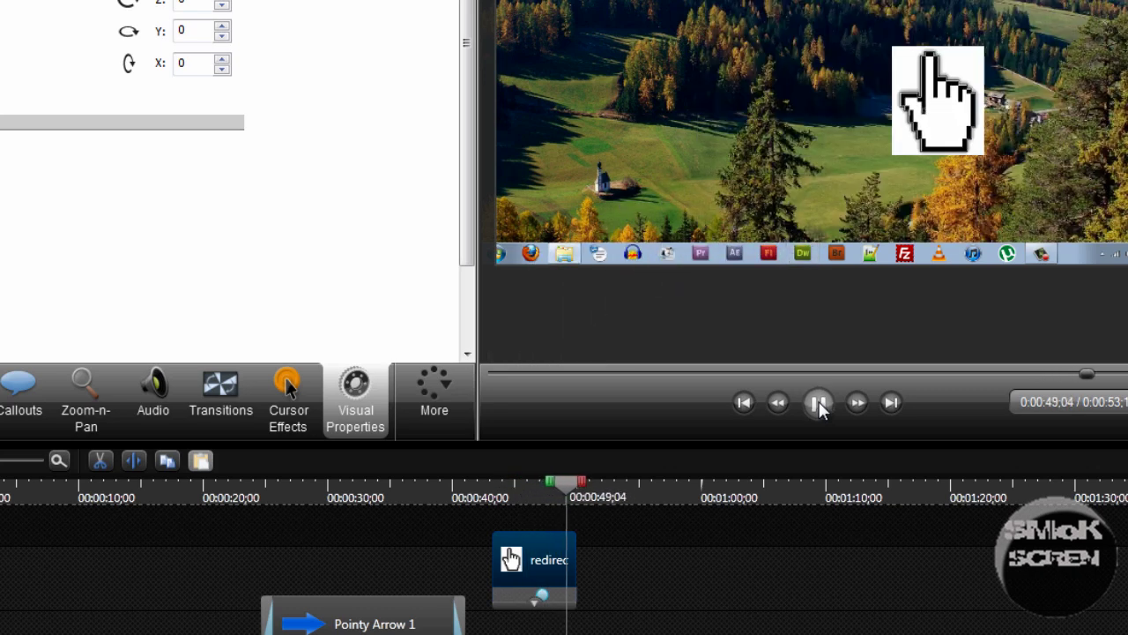
left_click(818, 405)
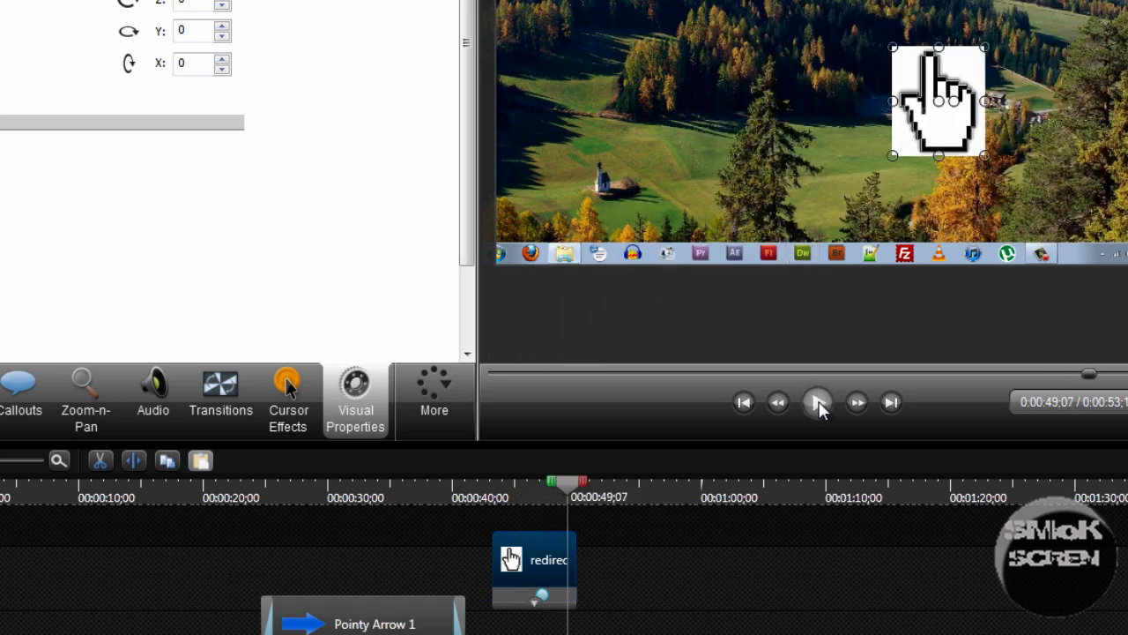